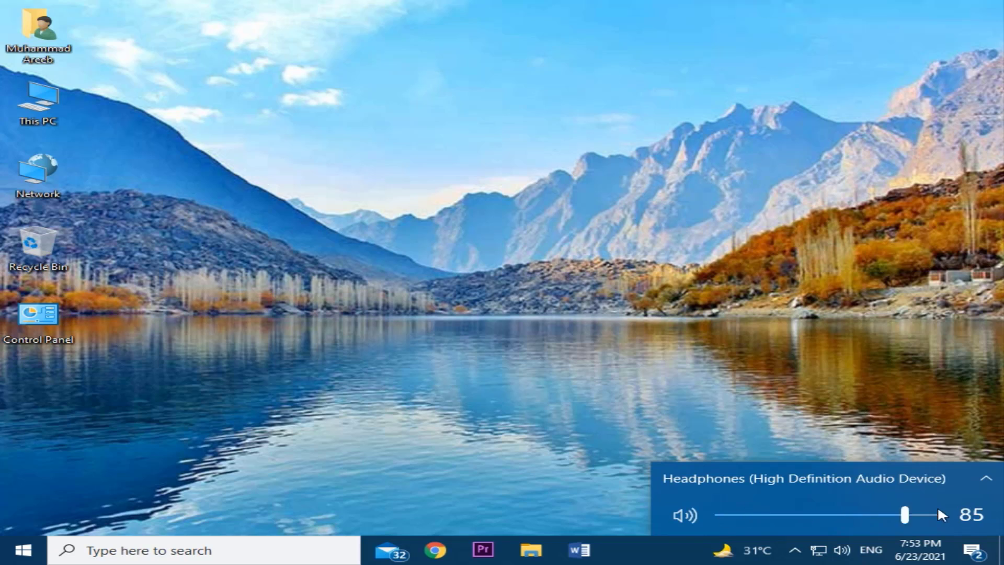
Move the Chrome icon from the hidden notification-area icons onto the taskbar.
left_click(810, 405)
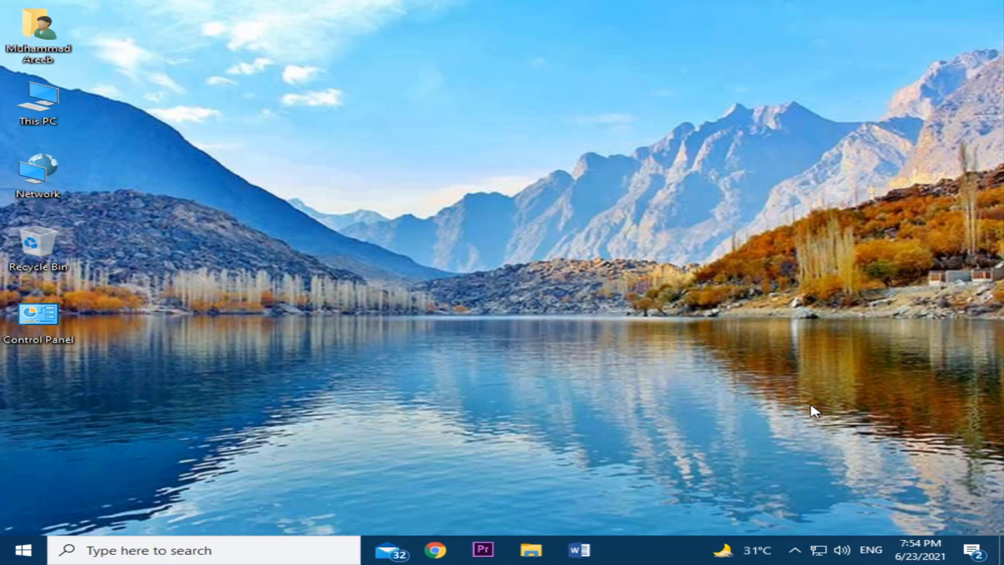
left_click(795, 550)
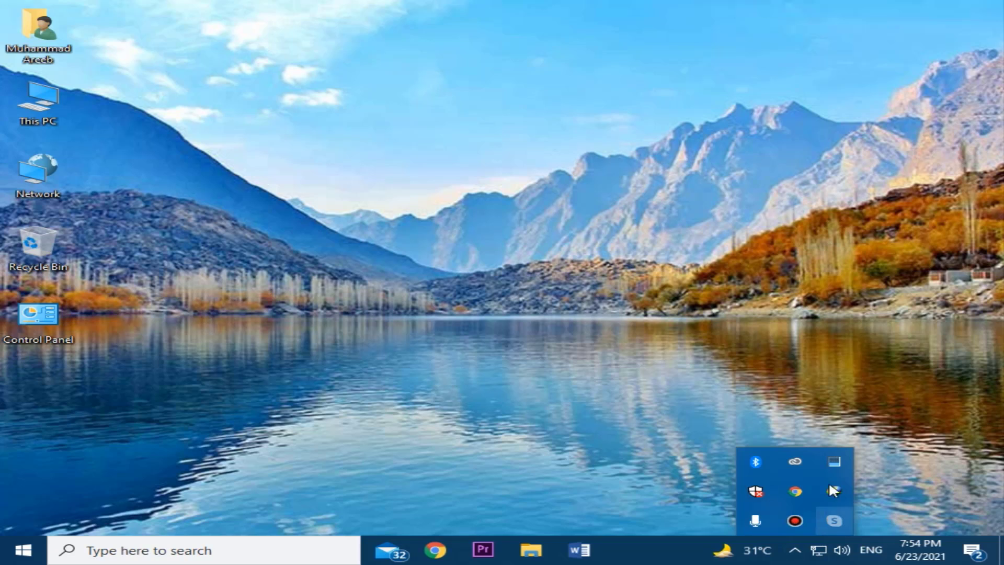
left_click_drag(795, 491, 796, 555)
left_click(892, 402)
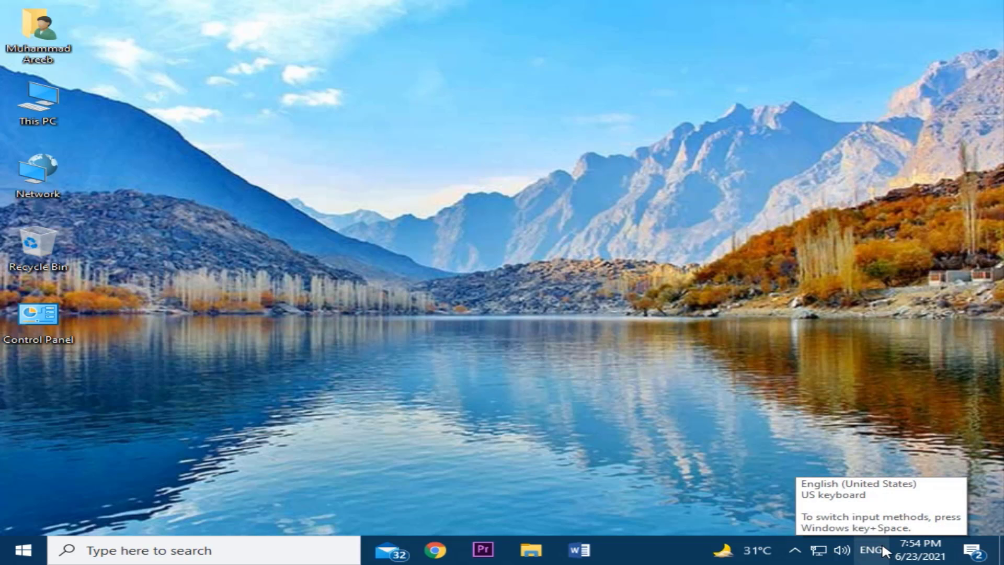
Open the Action Center and dismiss all Windows Security notifications about the firewall, virus protection and found threats.
left_click(969, 552)
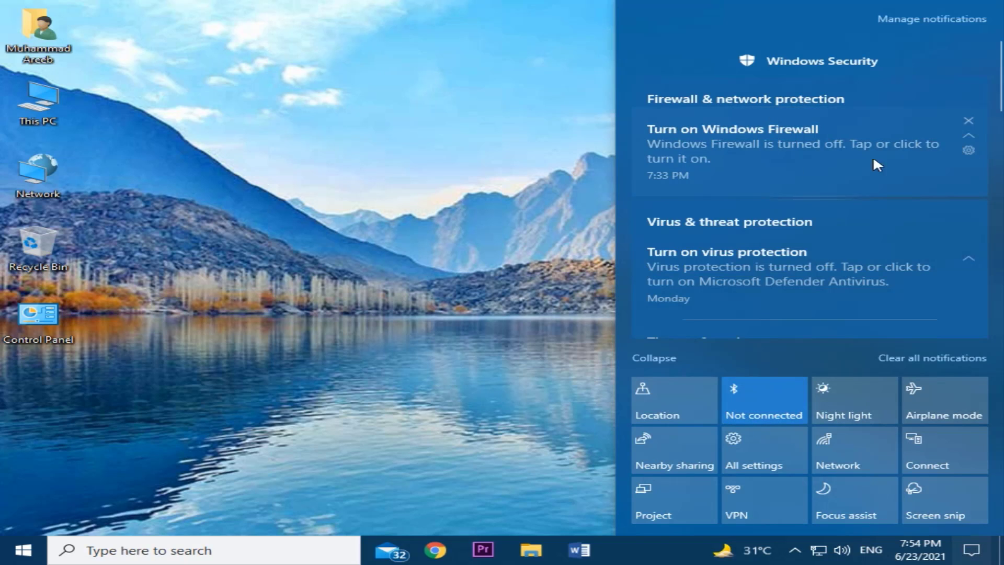
left_click(966, 120)
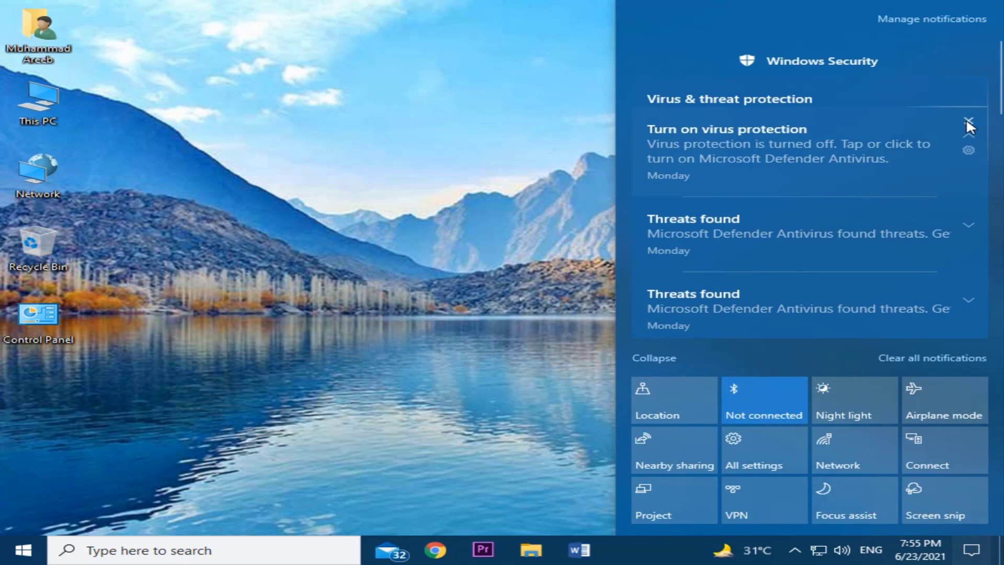
left_click(966, 120)
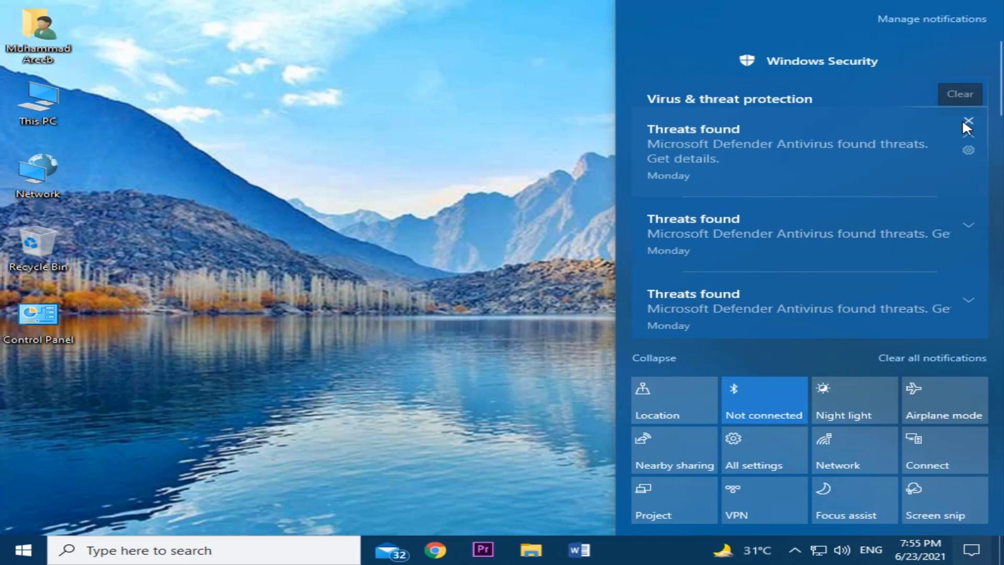
left_click(964, 120)
left_click(968, 120)
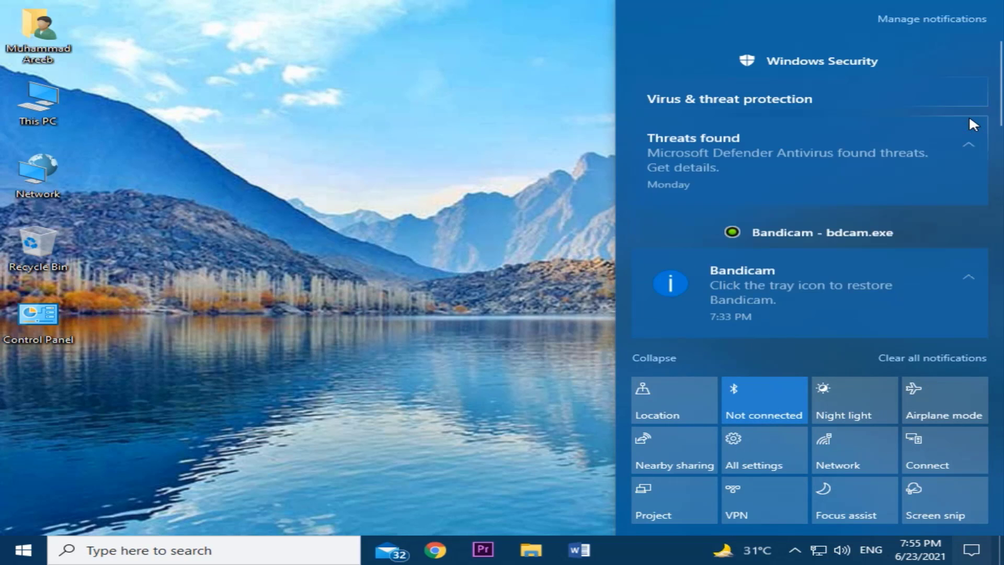
left_click(968, 121)
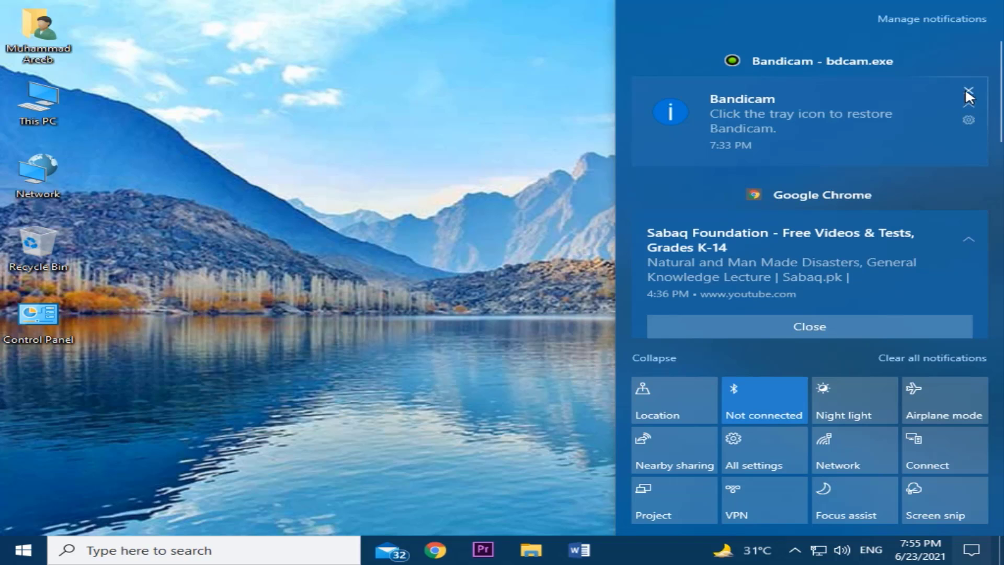
Dismiss the Bandicam notification and the newest Google Chrome notification, and close the Action Center.
left_click(969, 93)
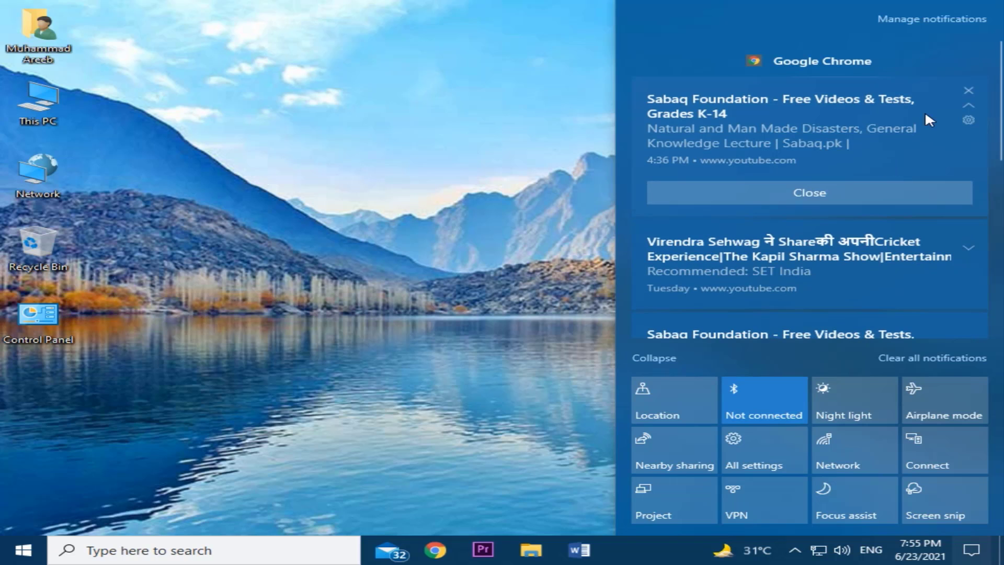
left_click(969, 90)
scroll(919, 192, "down", 7)
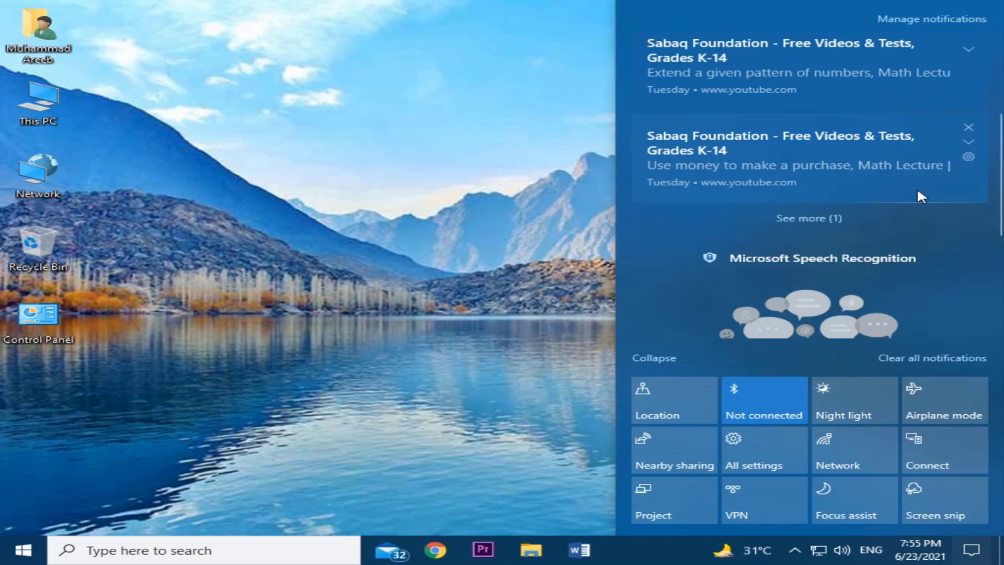
left_click(517, 189)
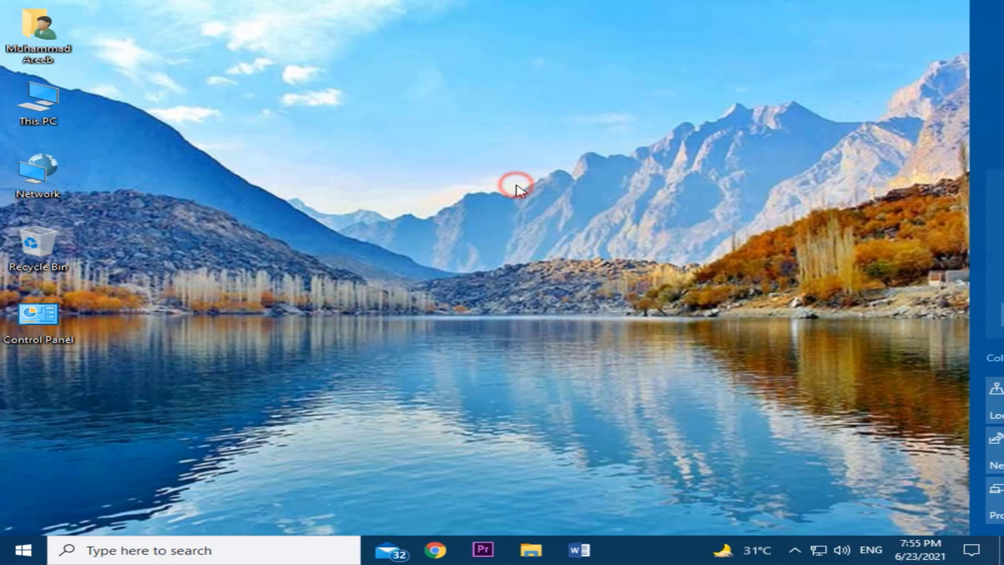
Reopen the Action Center and switch Night light on and off twice.
left_click(990, 558)
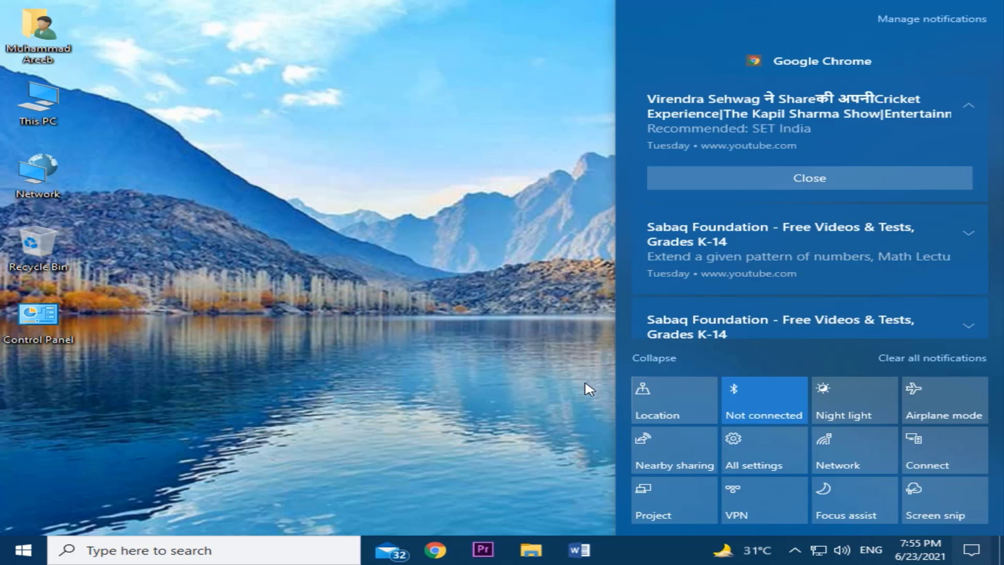
left_click(866, 406)
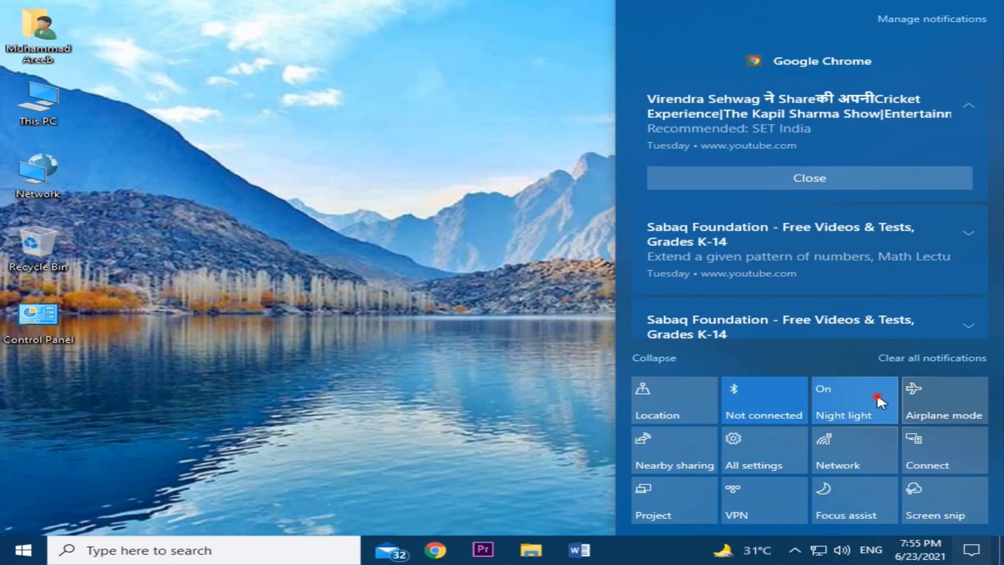
left_click(877, 395)
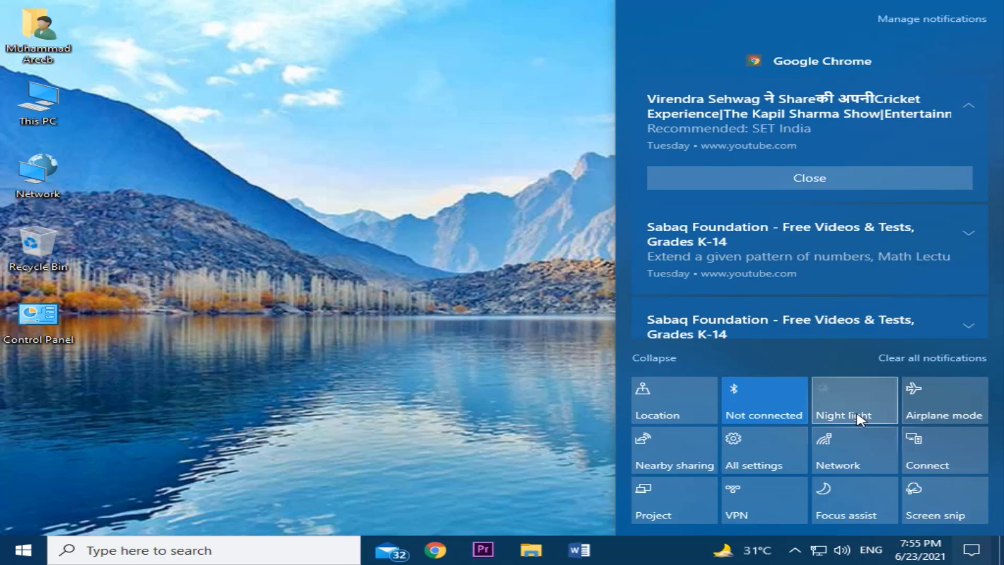
left_click(871, 407)
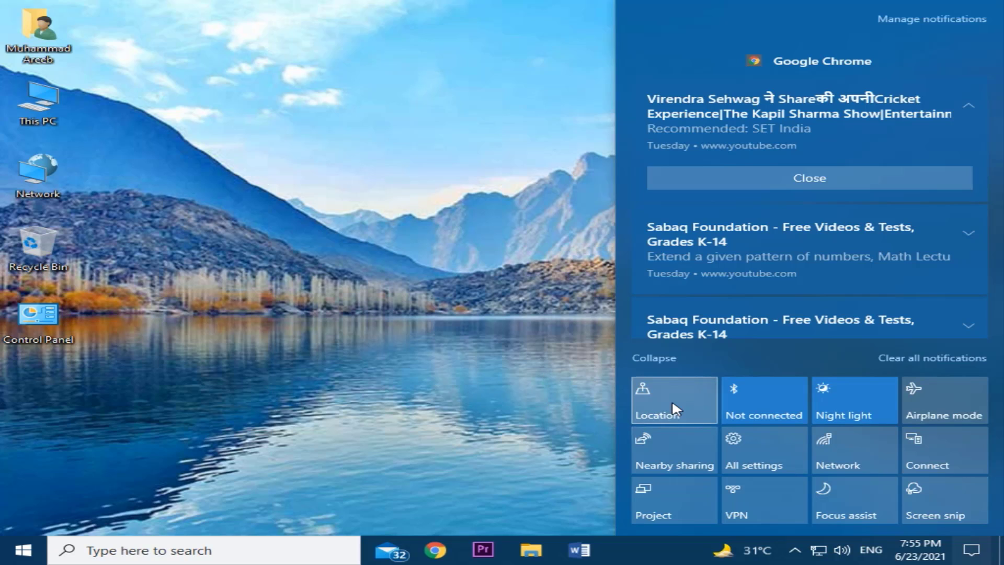
left_click(848, 405)
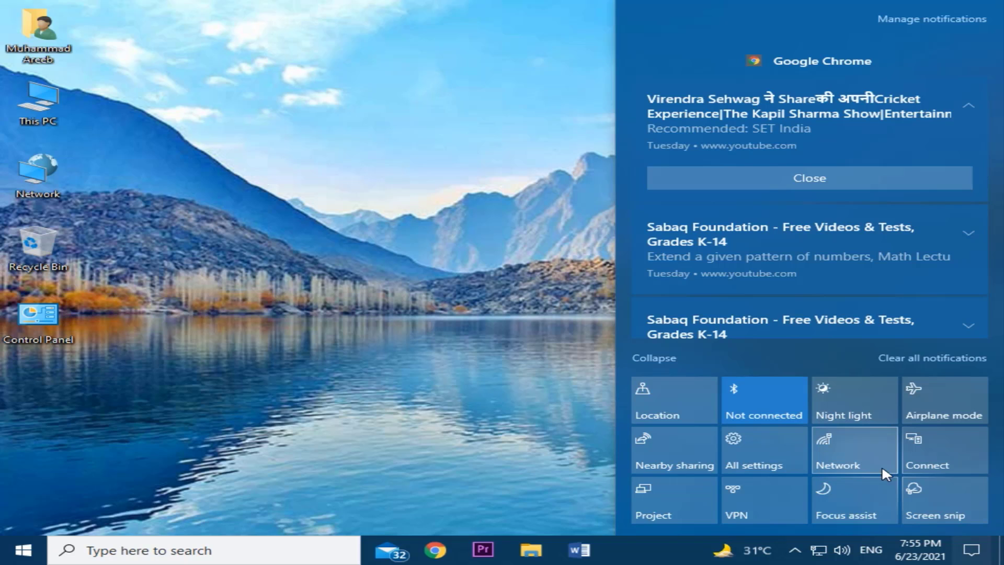
Dismiss the next three Google Chrome notifications and close the Action Center.
left_click(830, 173)
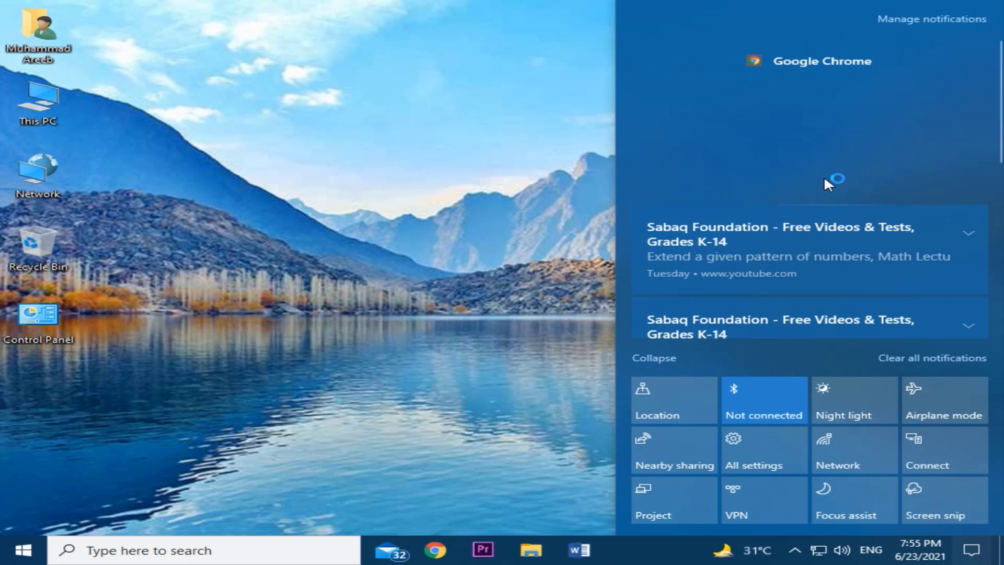
left_click(825, 190)
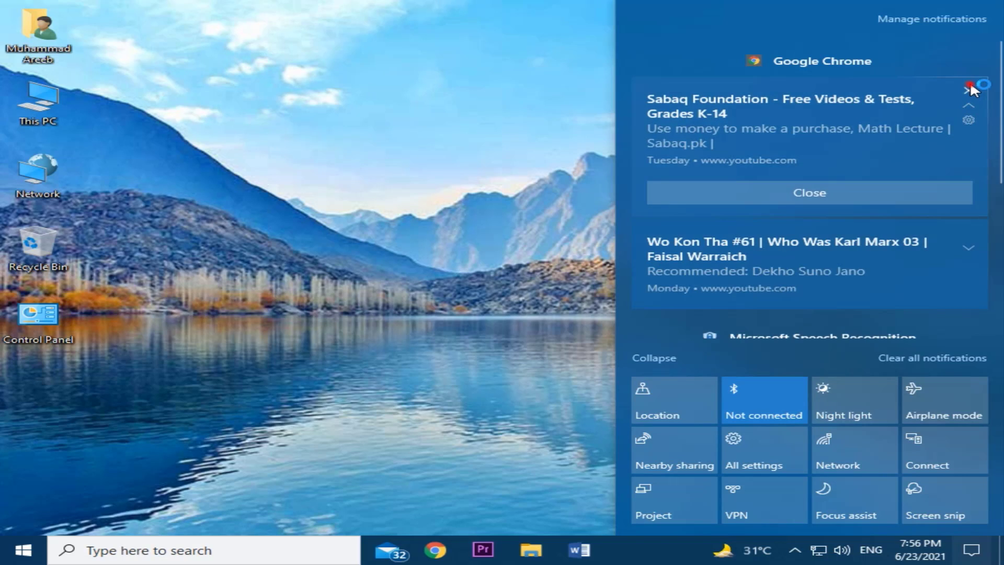
left_click(970, 85)
left_click(472, 518)
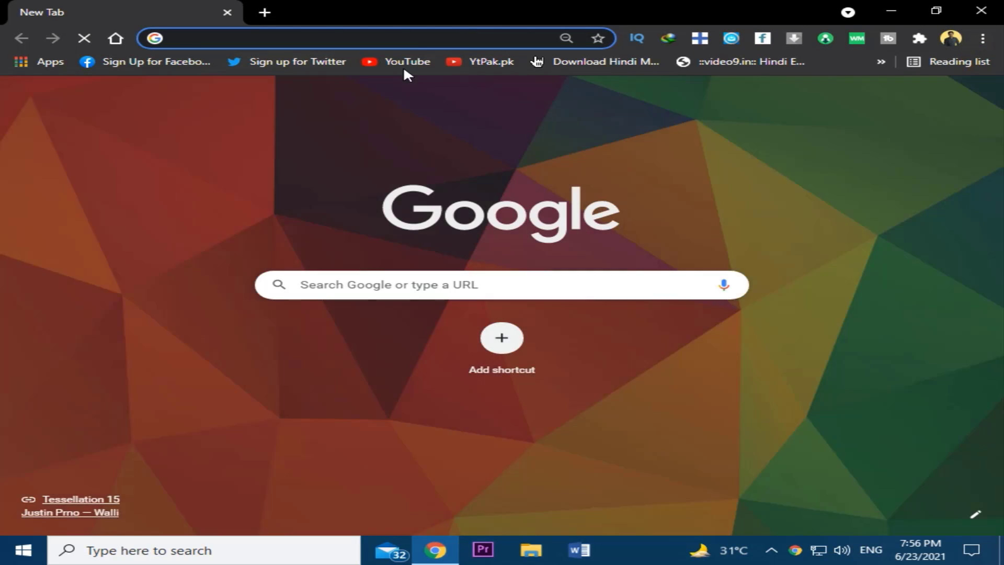
Load the bookmarked YouTube page in Chrome and return to the desktop.
left_click(404, 66)
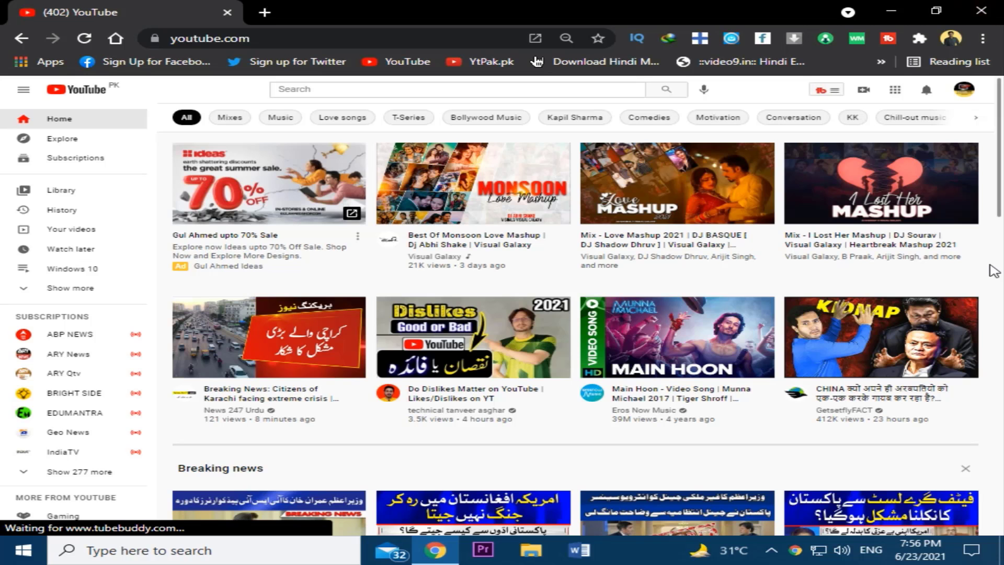
left_click(1001, 550)
View the remaining notifications in the Action Center, opening and closing it twice.
left_click(972, 551)
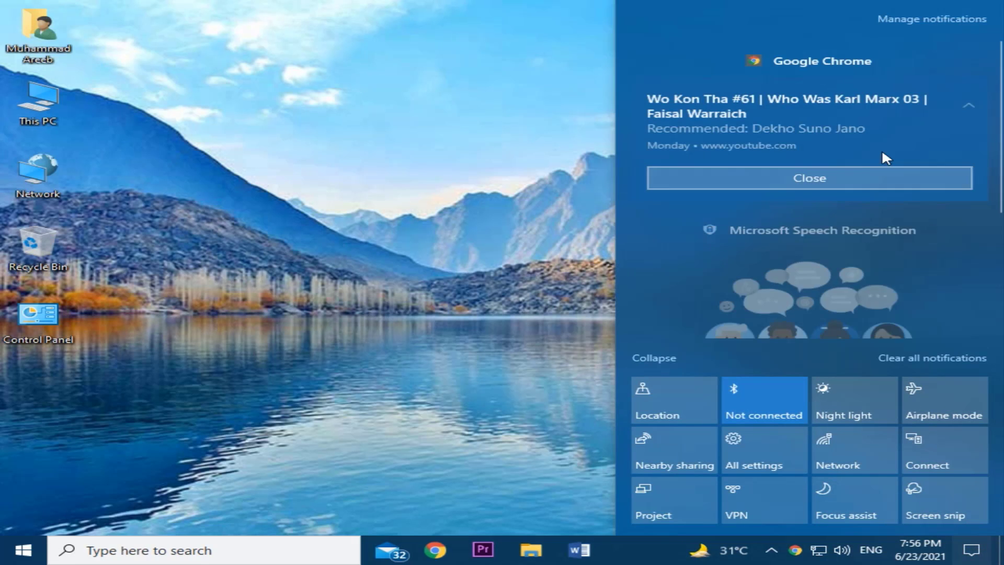
left_click(347, 291)
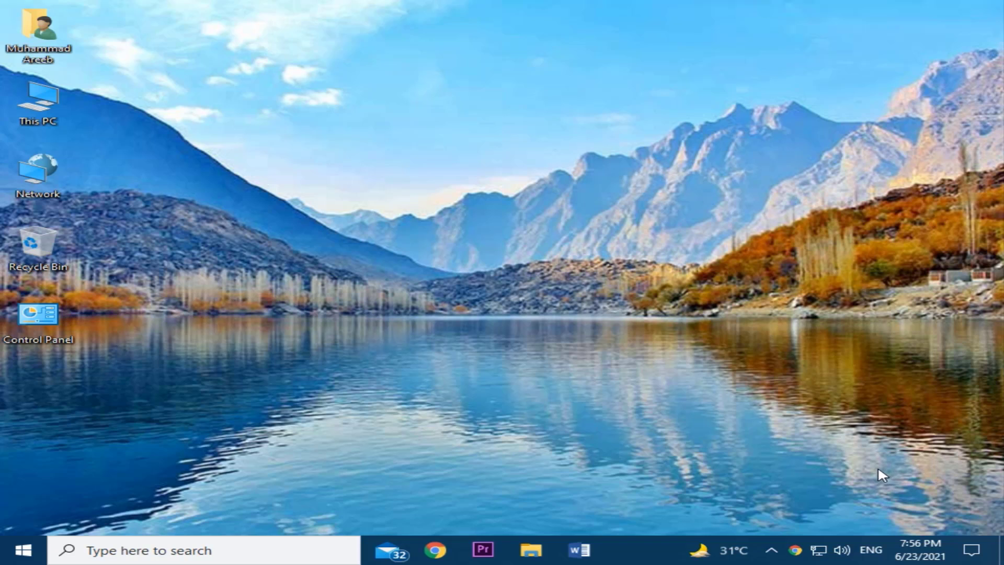
left_click(971, 550)
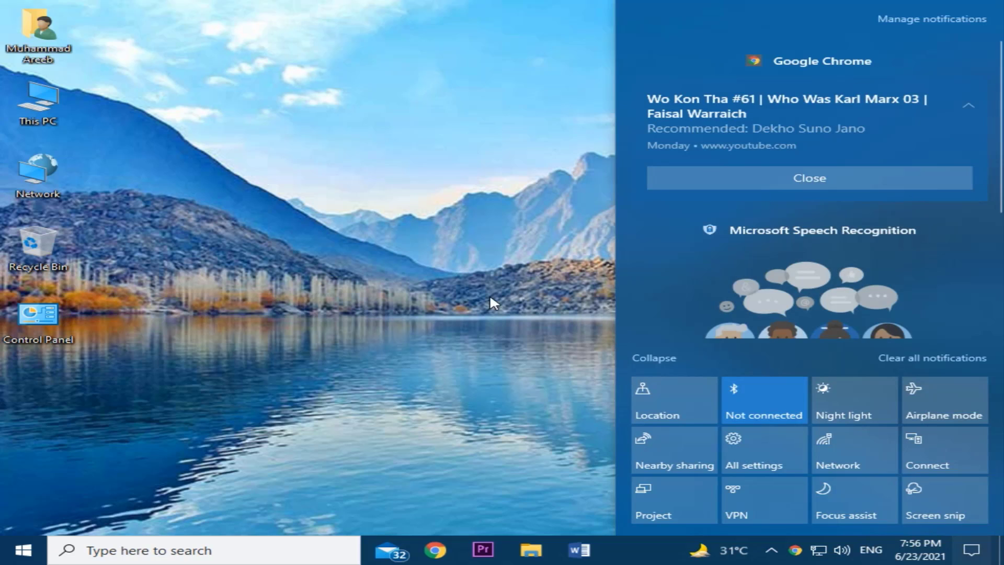
left_click(464, 287)
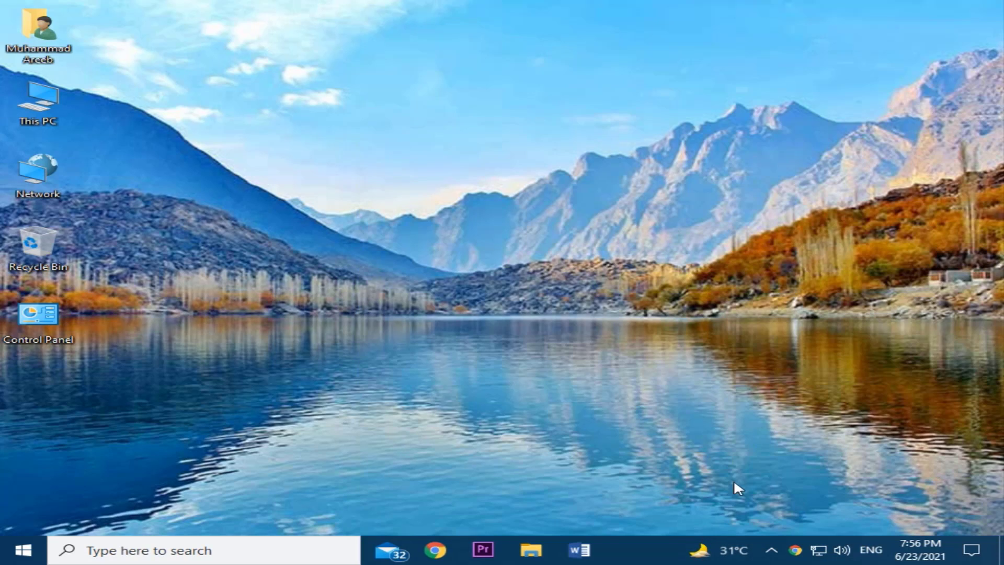
Open the news and interests feed from the taskbar weather and browse its stories.
mouse_move(719, 560)
scroll(768, 384, "down", 5)
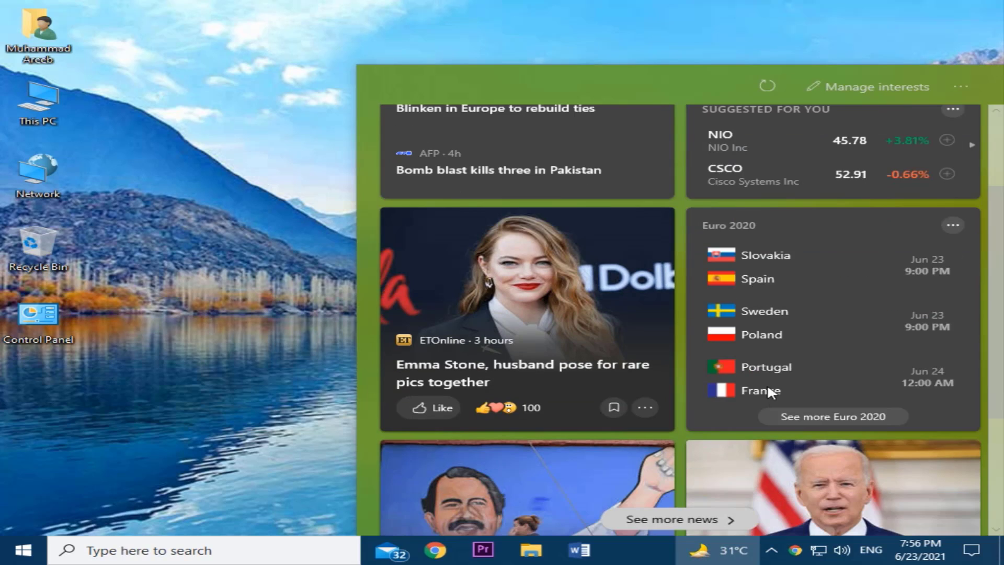
scroll(622, 356, "down", 7)
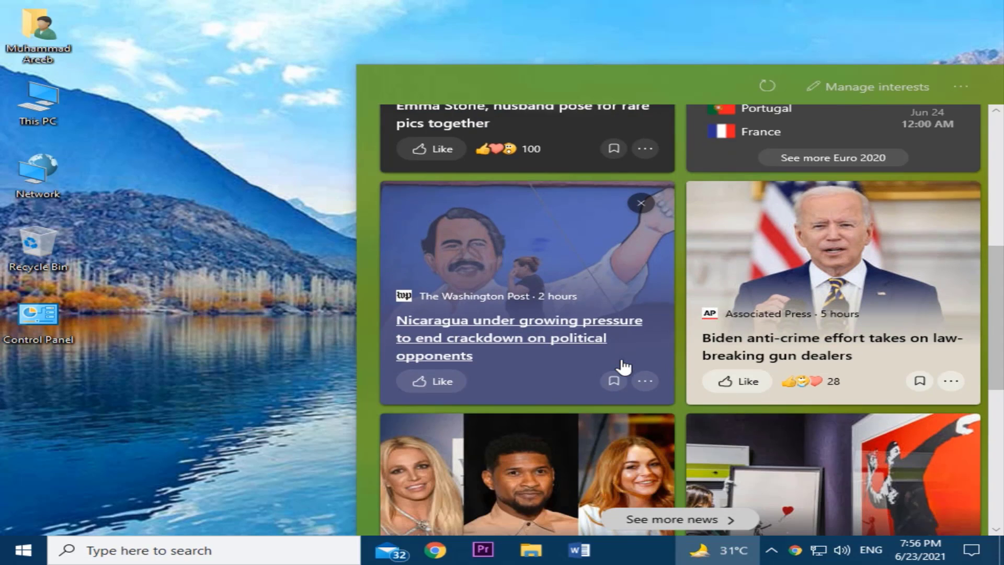